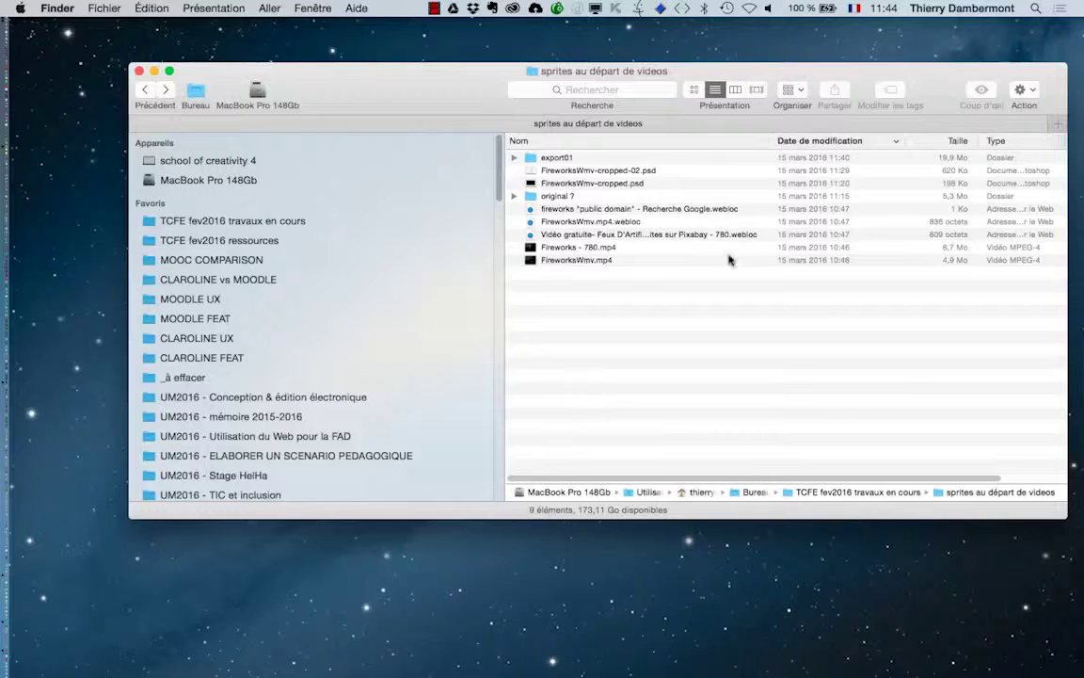
Open FireworksWmv-cropped-02.psd from the Finder folder in Photoshop.
click(658, 173)
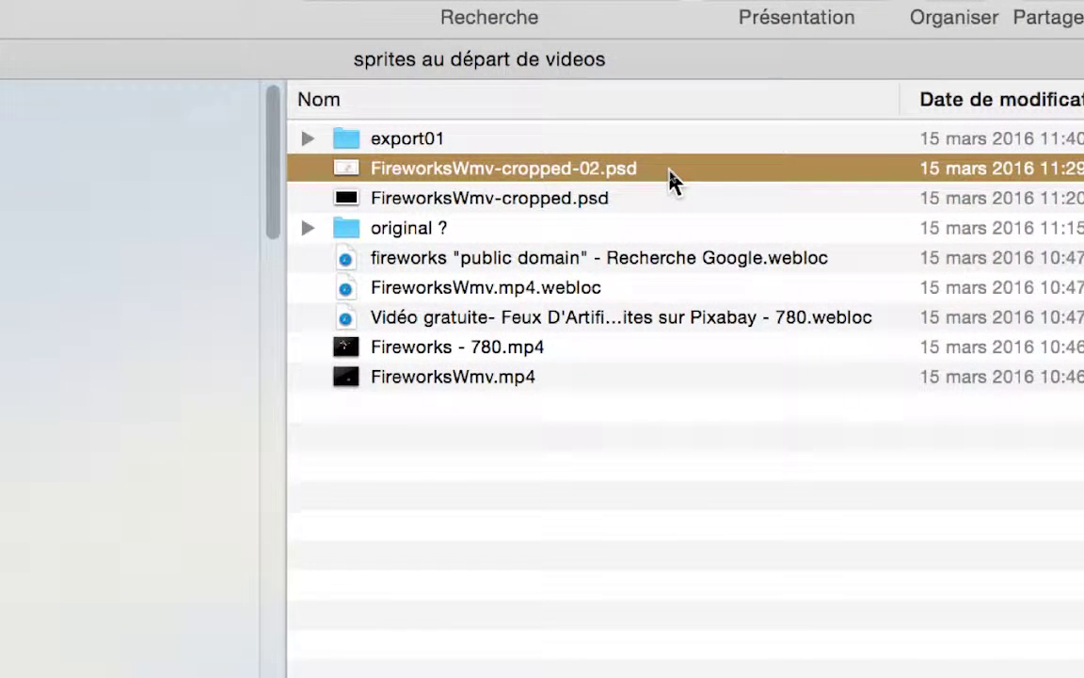
double_click(669, 179)
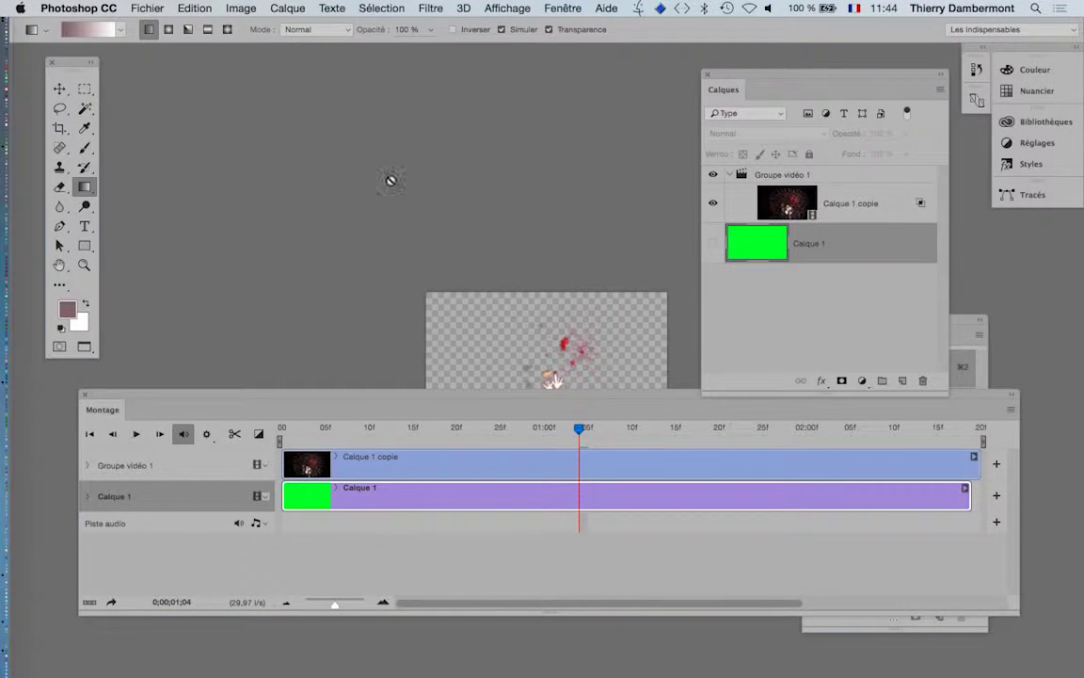
Show the fireworks canvas alone on a grey backdrop, zoomed in, with the Fichier menu showing.
key(f)
drag(385, 233, 314, 133)
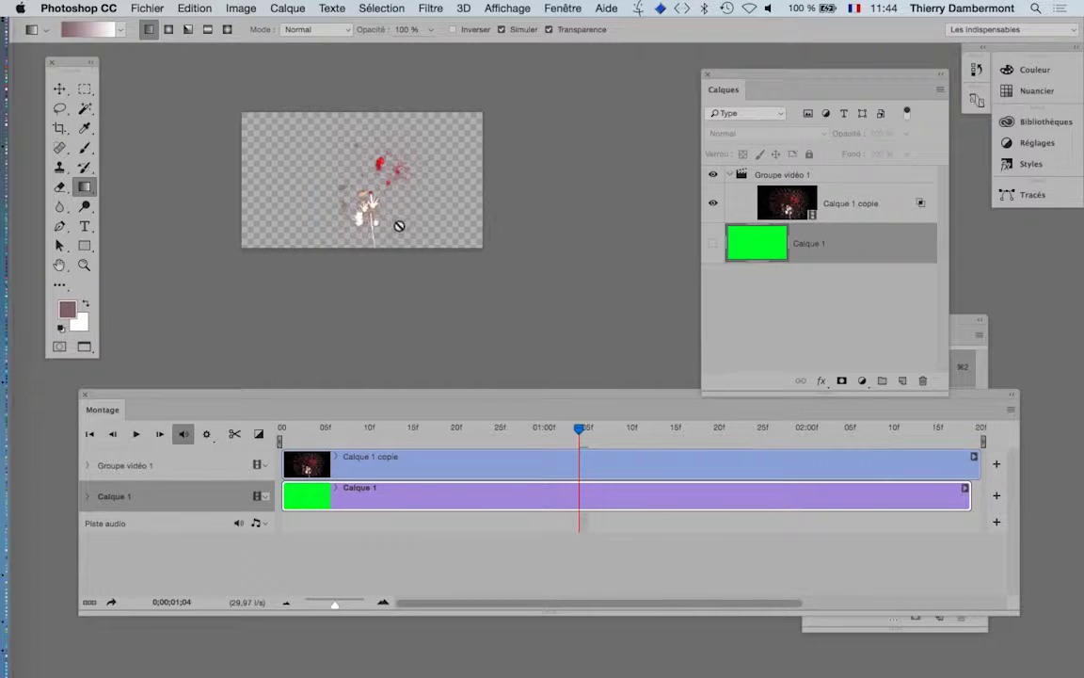
scroll(407, 194, up, 3)
scroll(406, 197, up, 2)
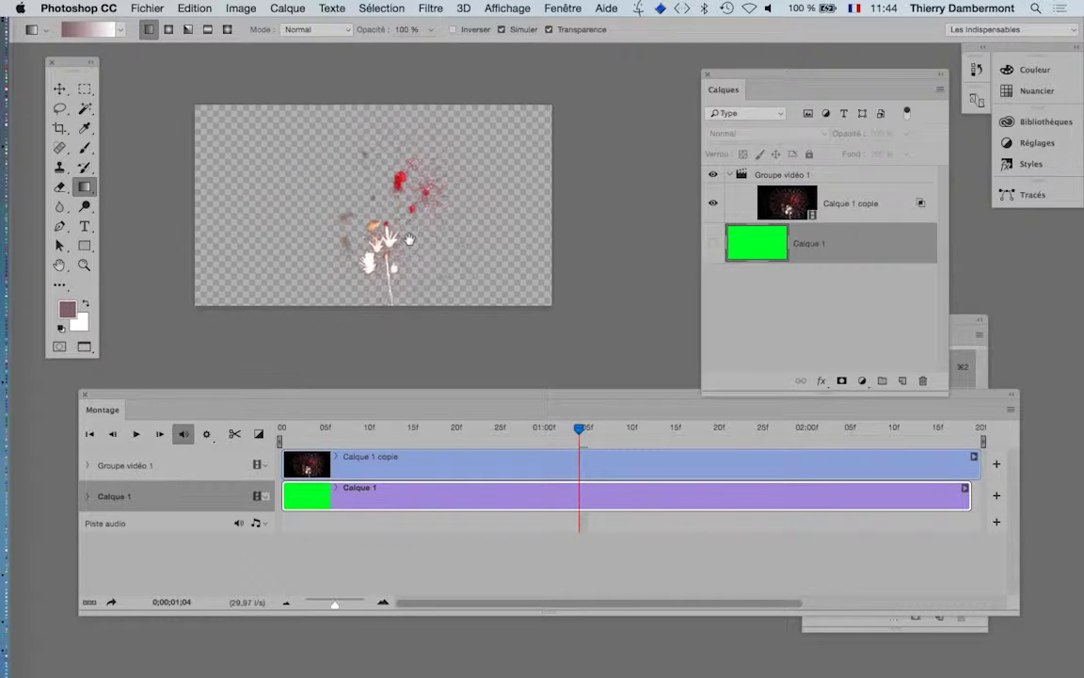
scroll(414, 216, up, 1)
scroll(414, 216, up, 1)
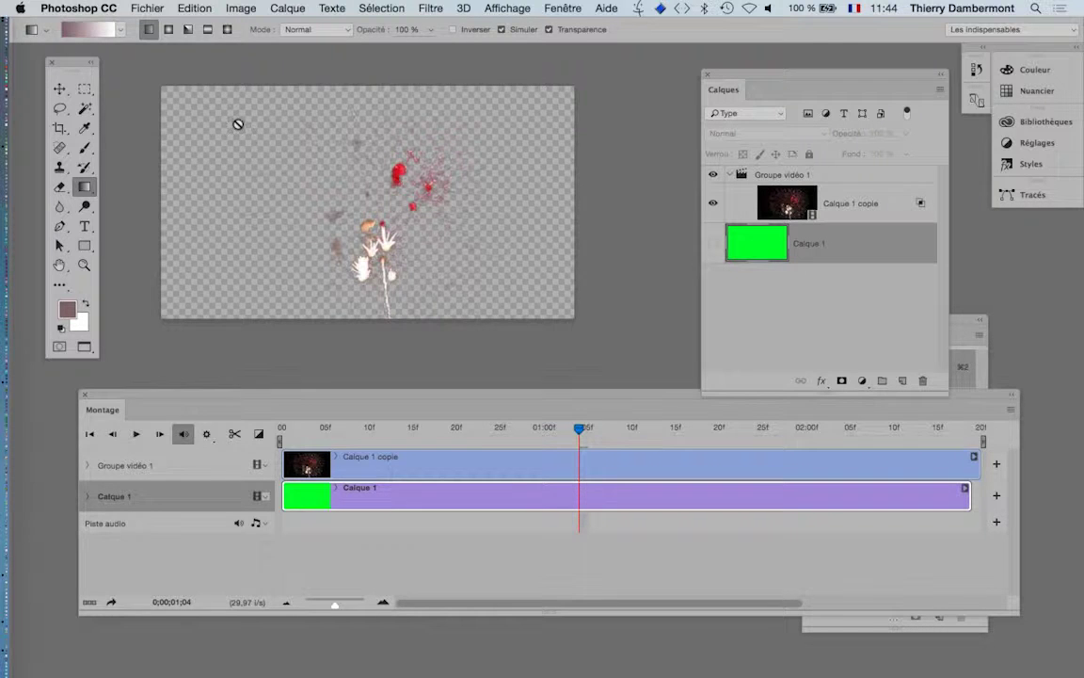
click(150, 9)
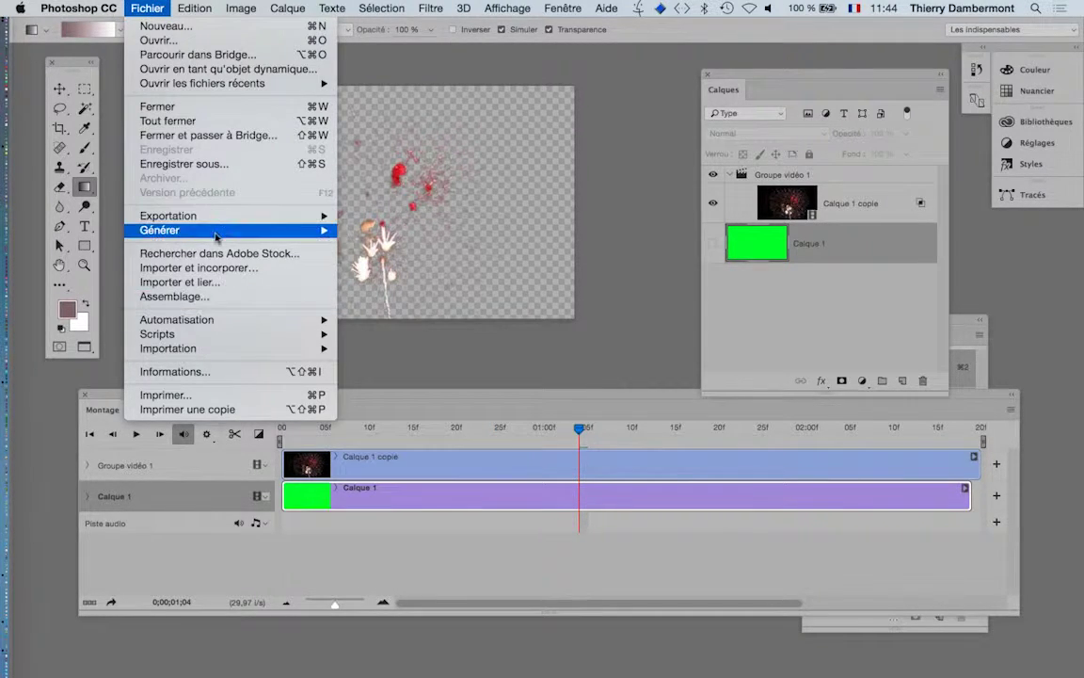
In Rendu vidéo, set a PNG image sequence at 640×360 and 12 frames per second.
mouse_move(168, 216)
click(432, 411)
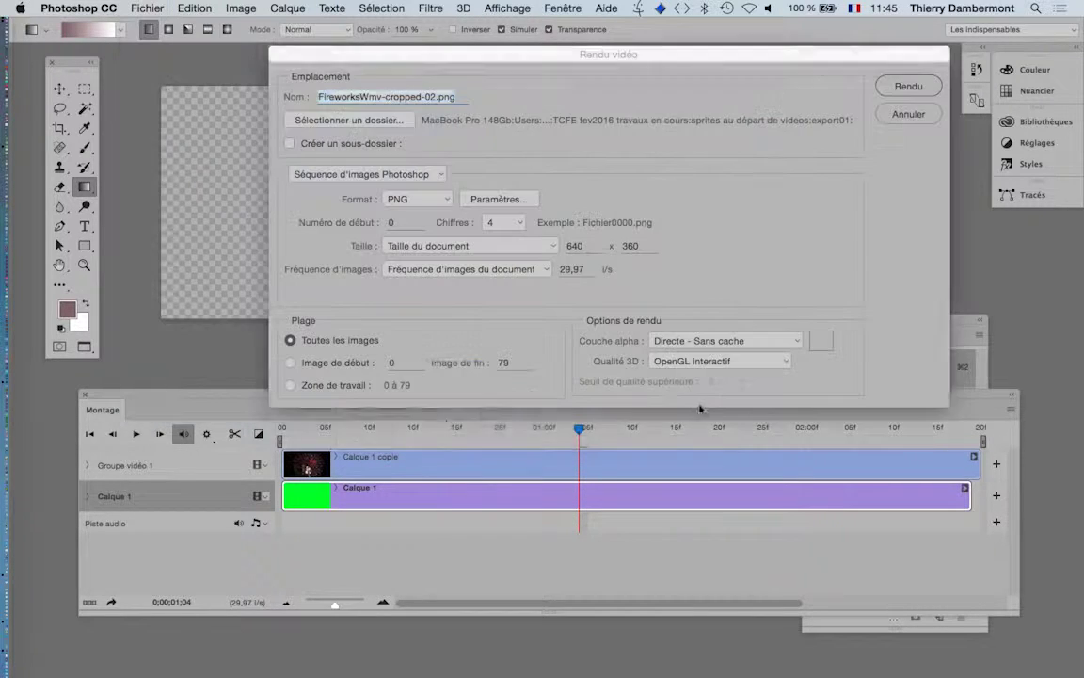
drag(577, 54, 657, 270)
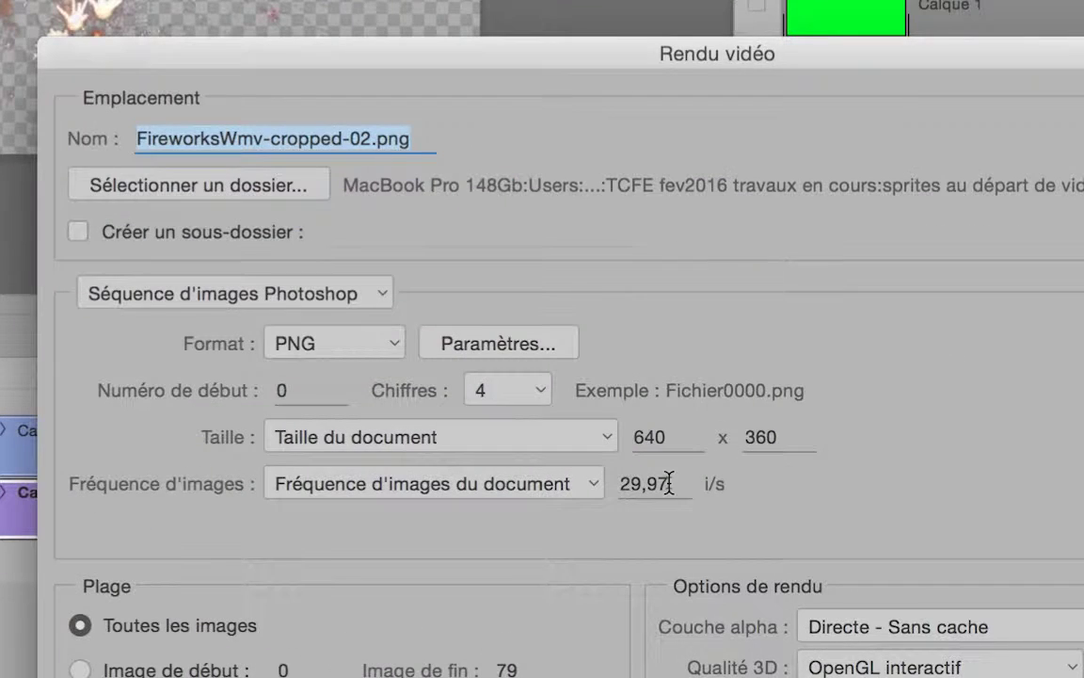
drag(669, 484, 598, 484)
text(12)
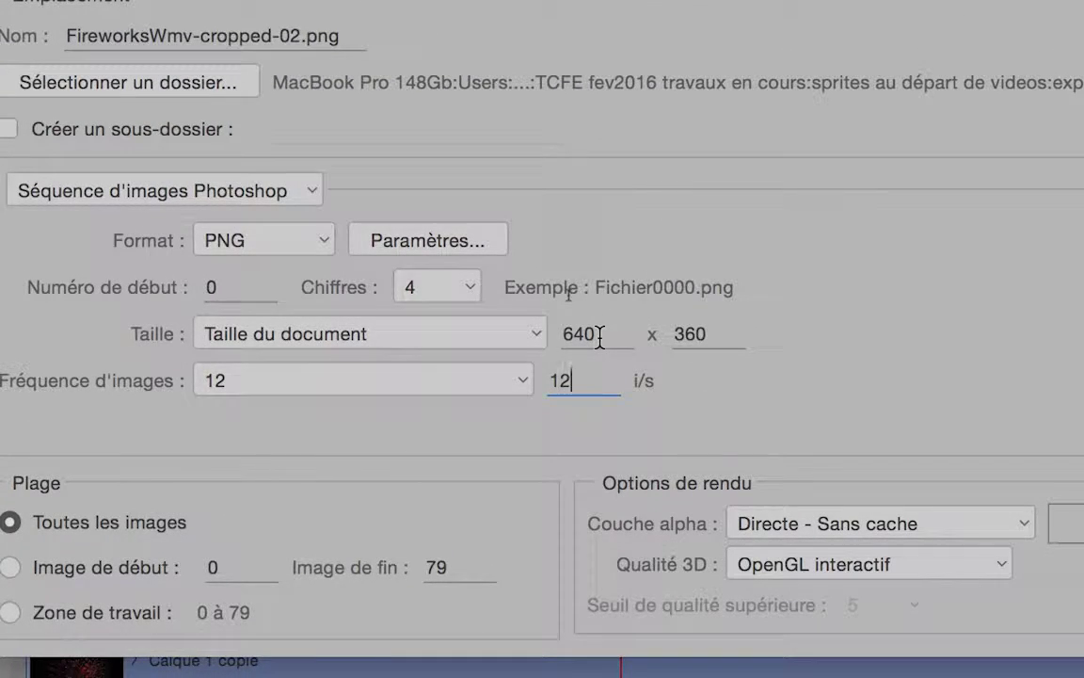
double_click(599, 335)
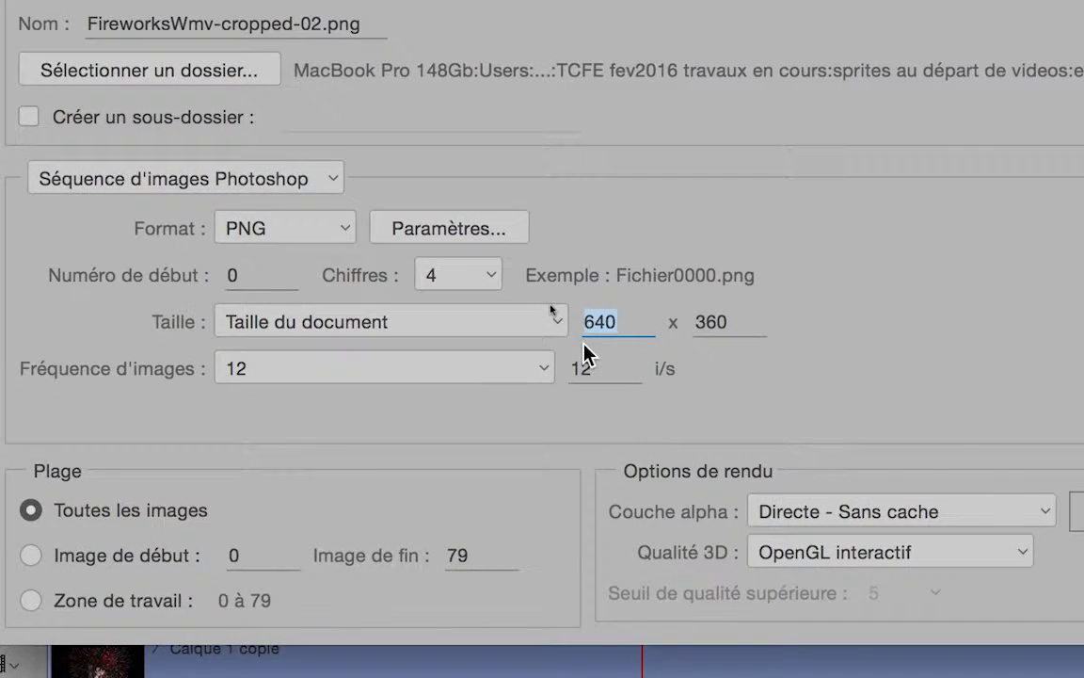
double_click(694, 323)
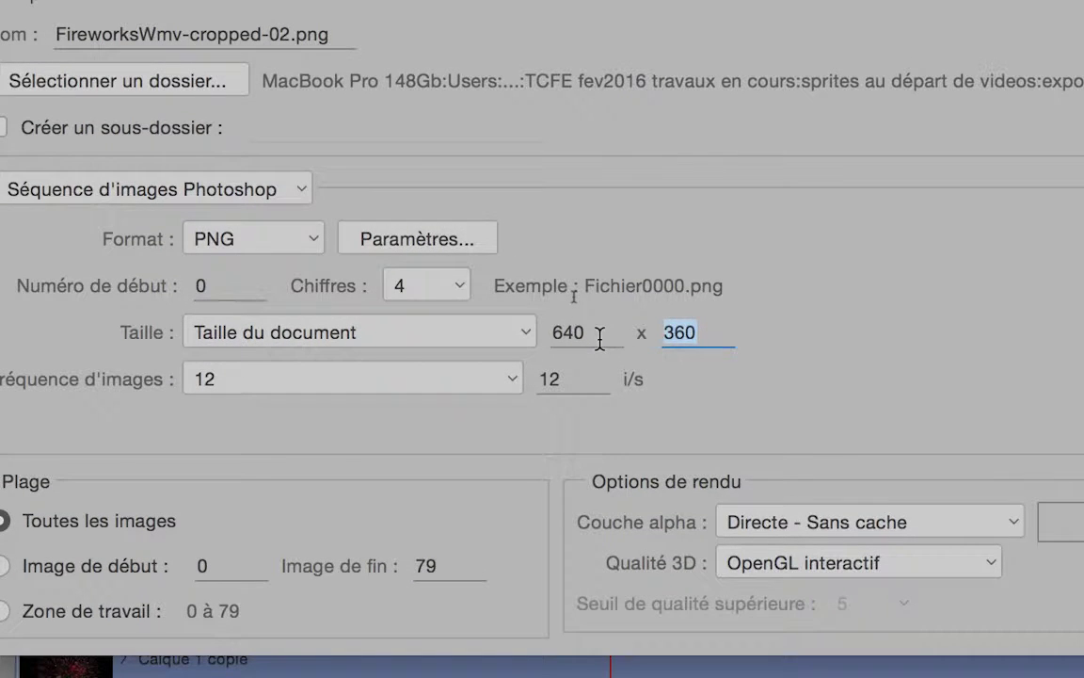
double_click(597, 334)
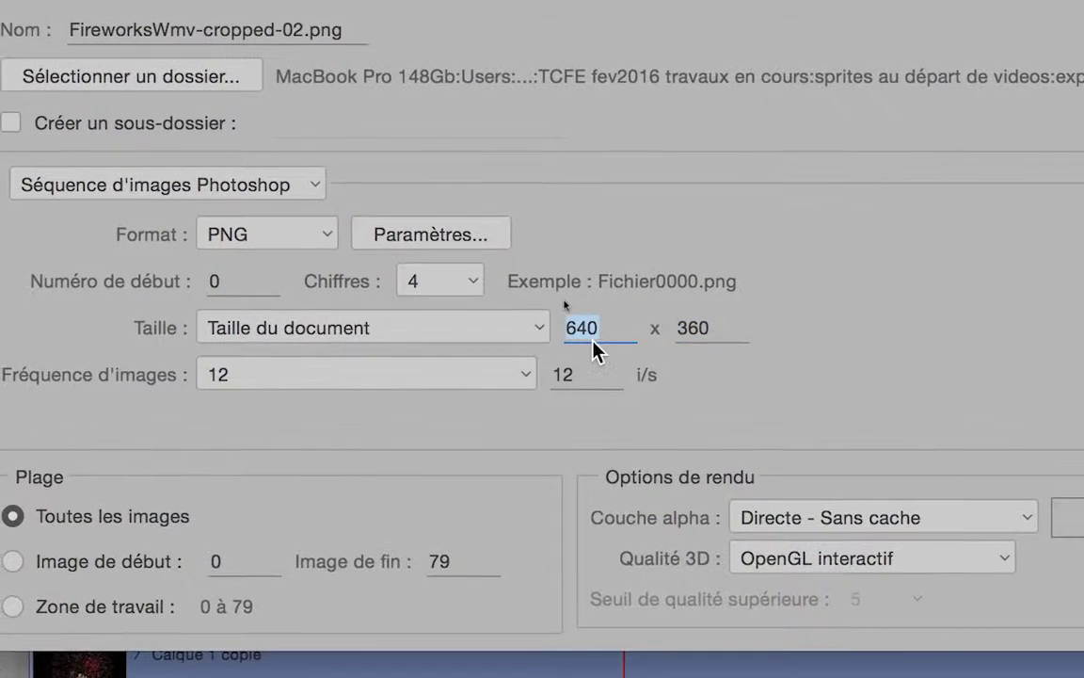
click(598, 330)
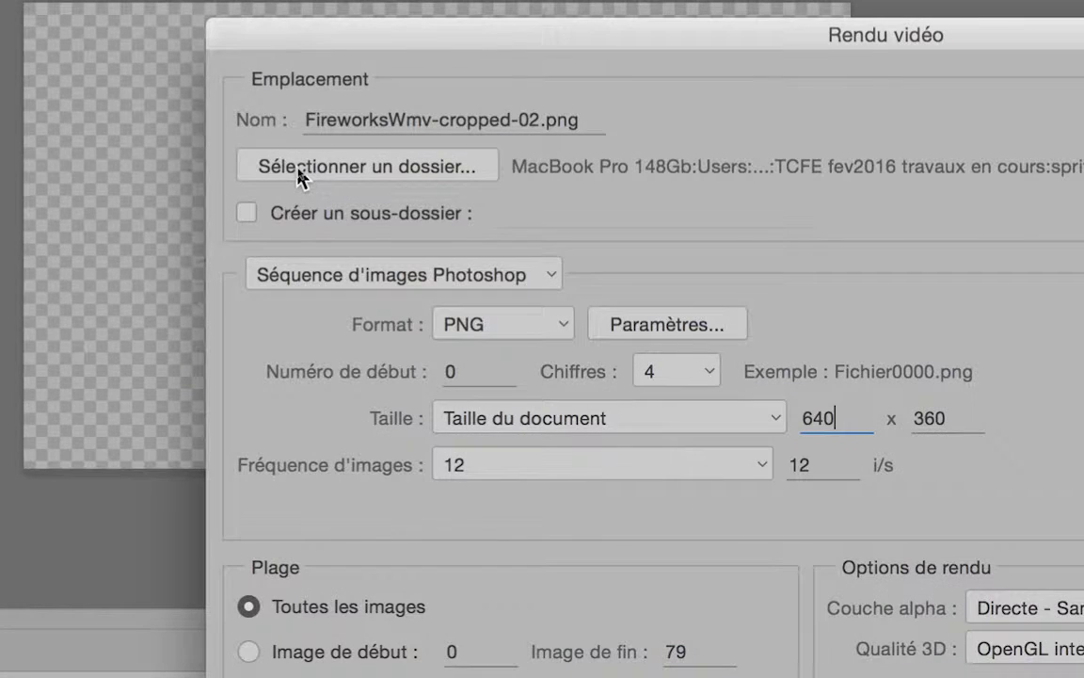
Make a new export02 folder inside sprites au départ de videos as the render destination.
click(299, 173)
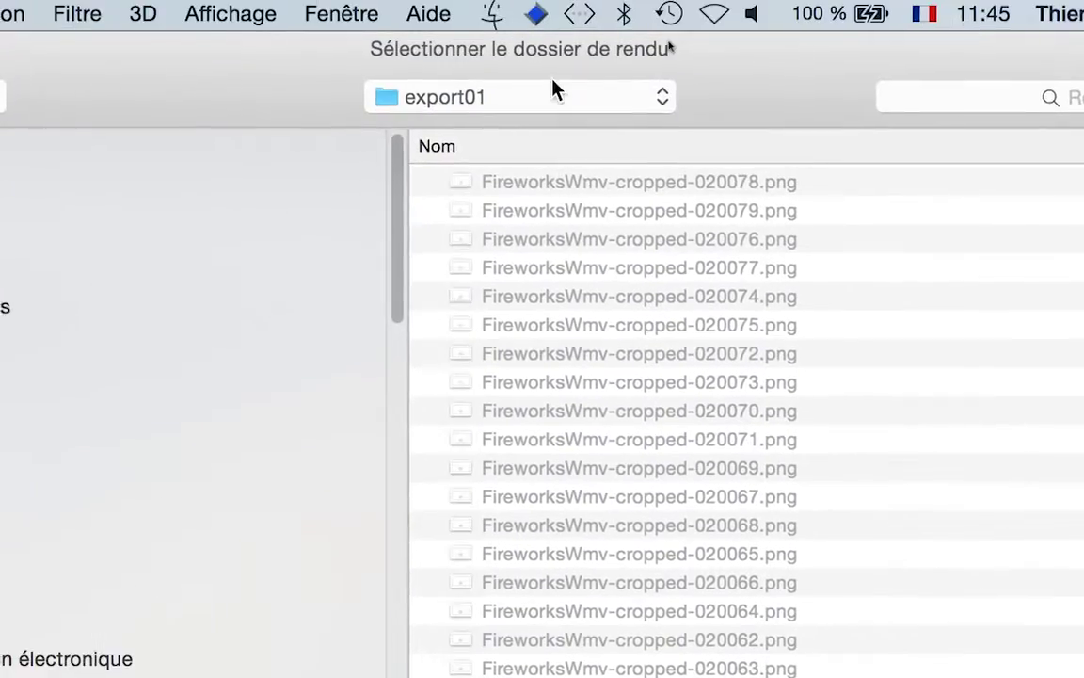
click(554, 92)
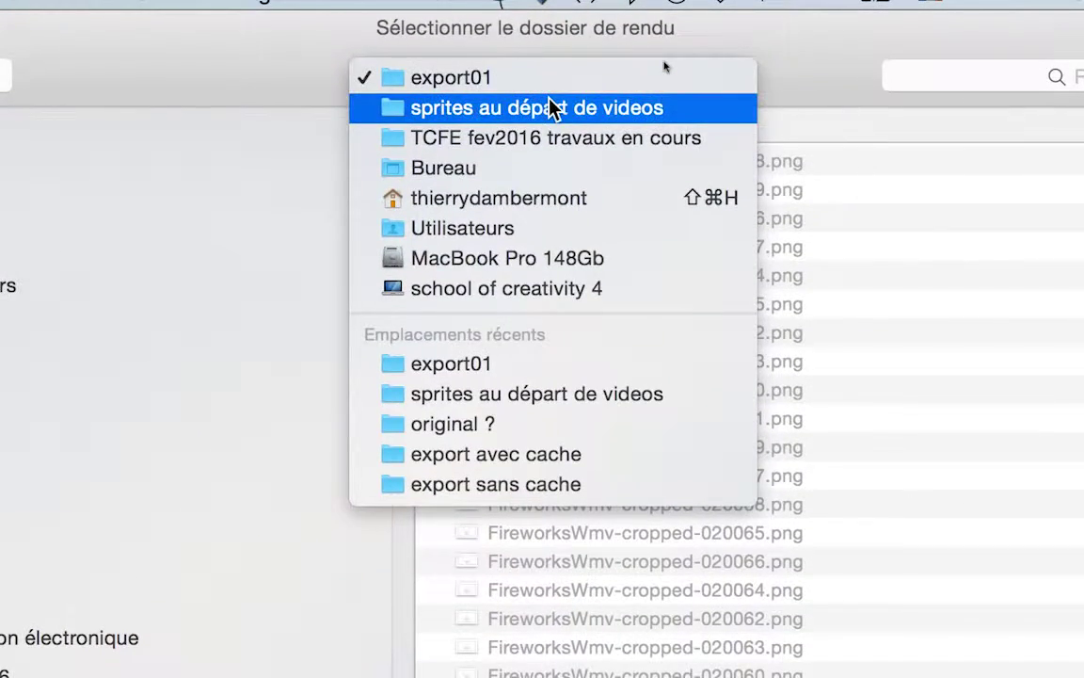
click(553, 107)
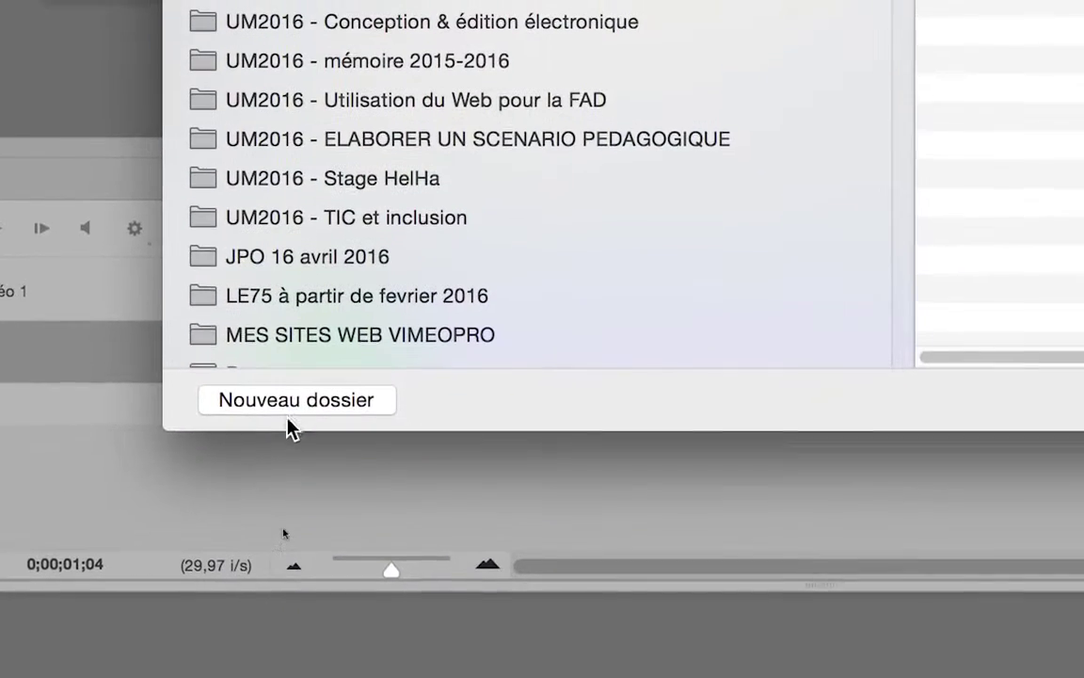
click(288, 417)
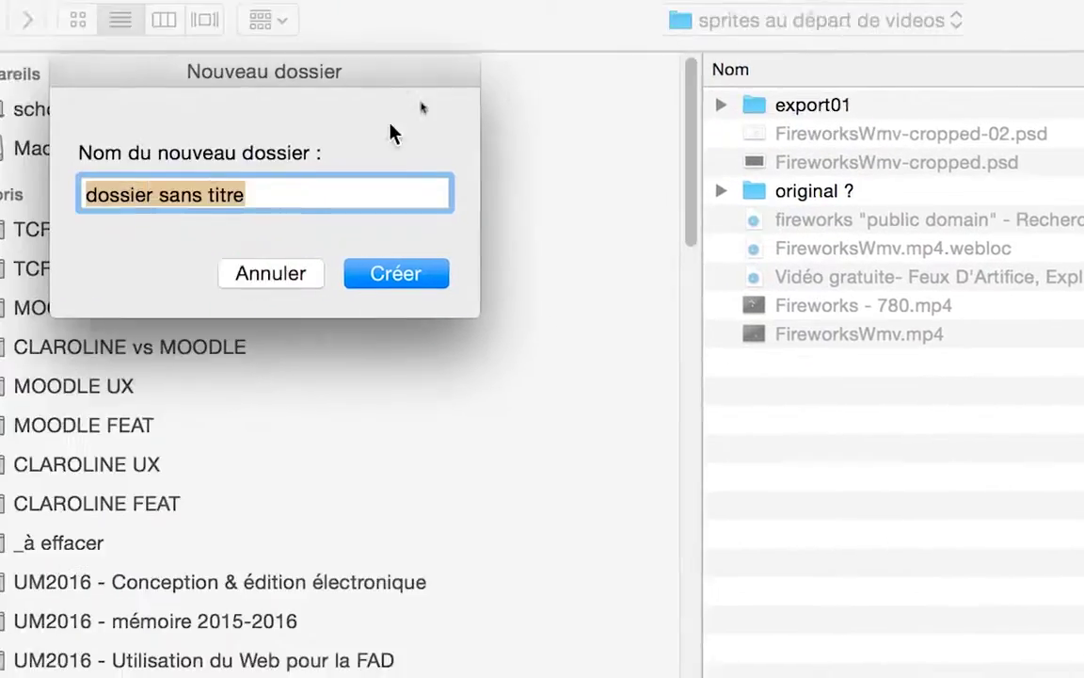
text(export)
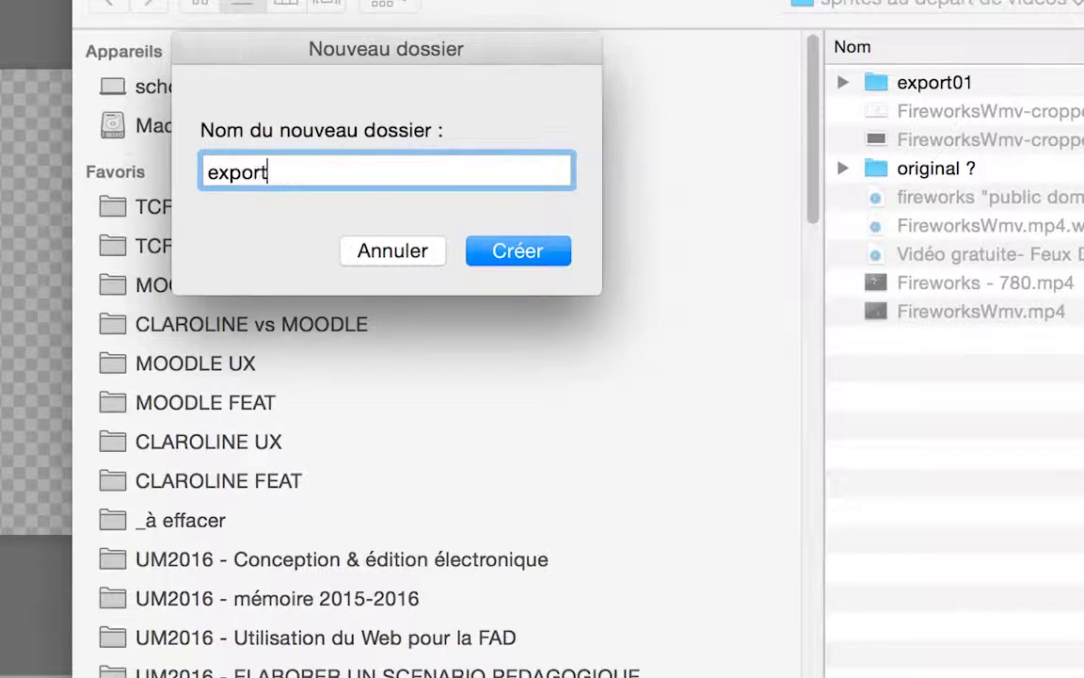
text(02)
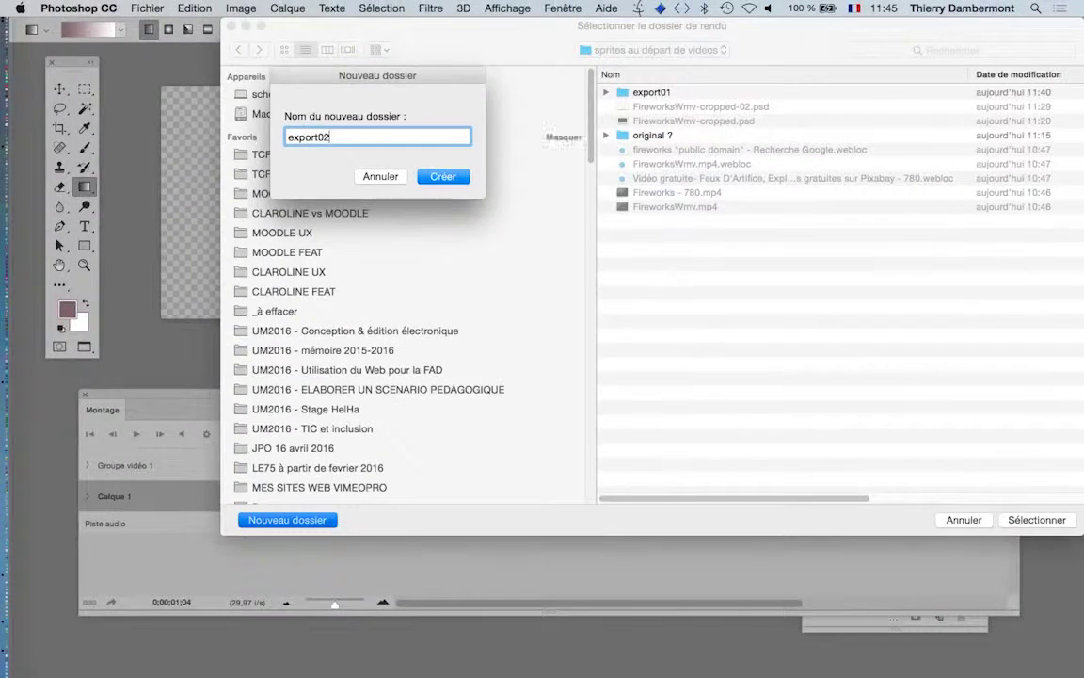
key(Return)
key(Return)
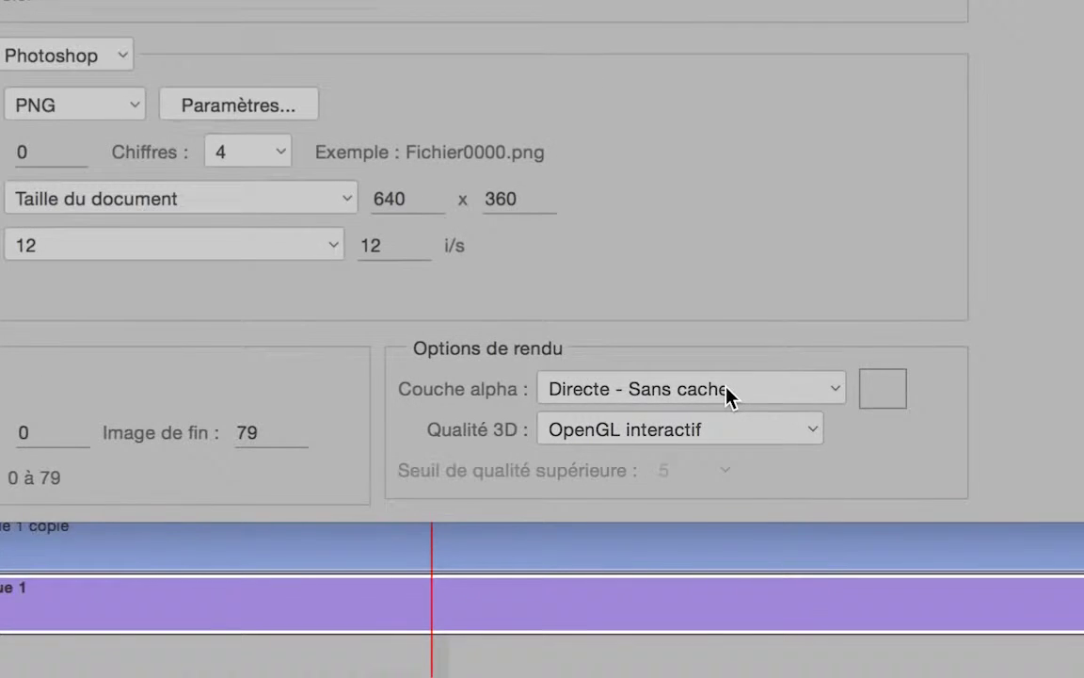
Keep Directe - Sans cache alpha, render the PNG sequence into export02, and switch to Finder.
click(727, 395)
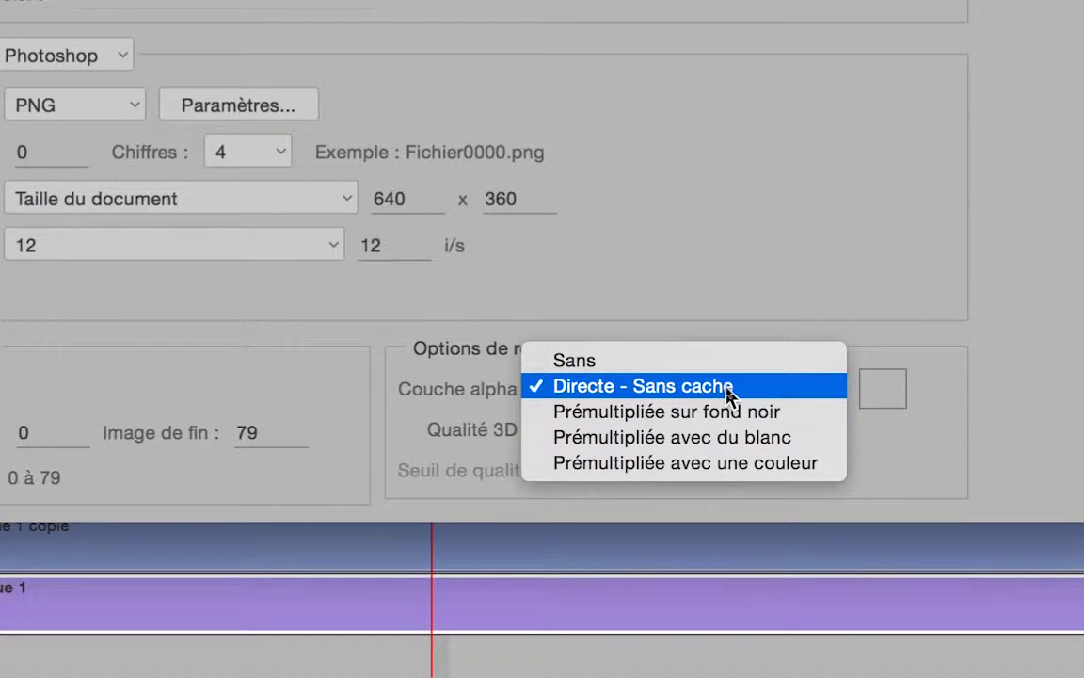
click(727, 395)
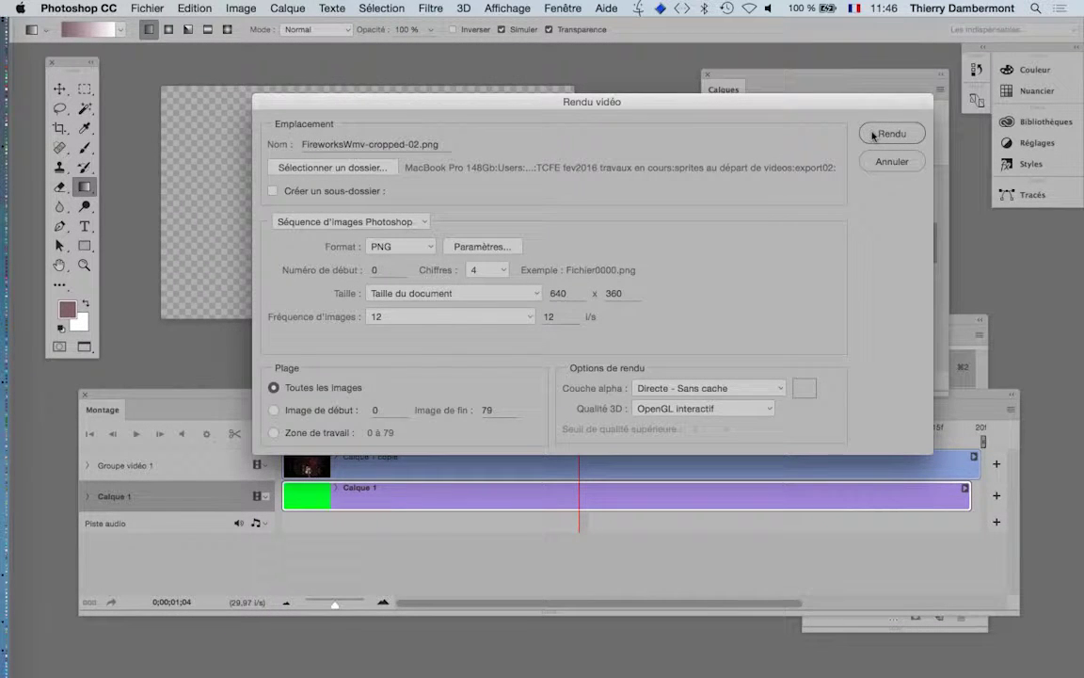
click(874, 135)
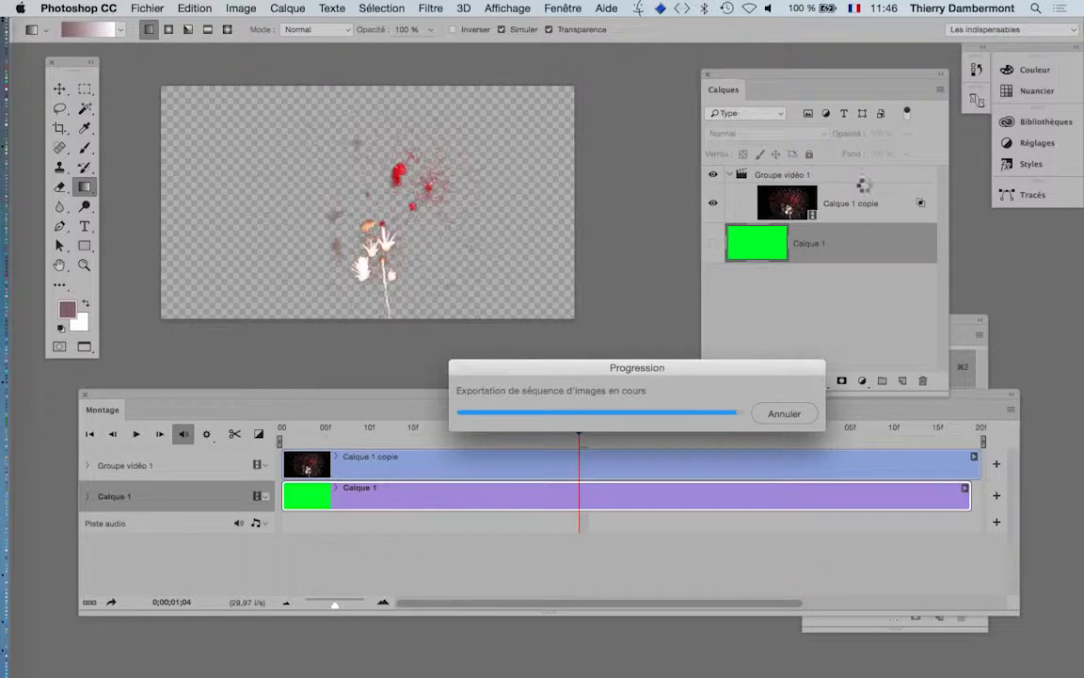
key(super+Tab)
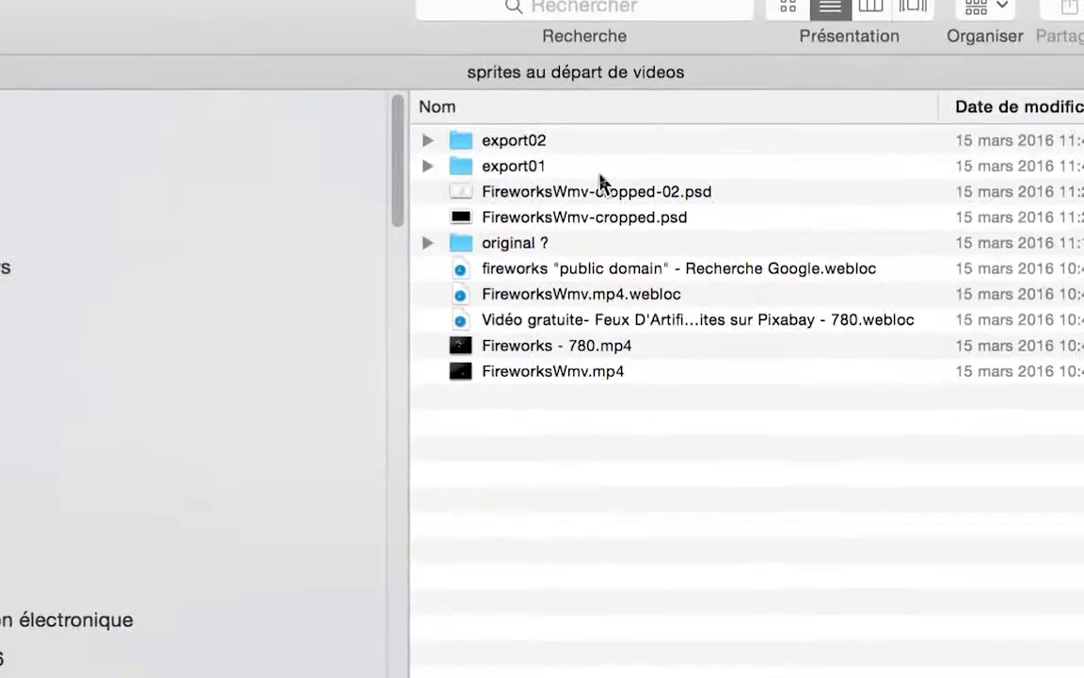
Browse from export01 up to export02, confirm its 32 PNG frames, and return to Photoshop.
click(611, 170)
double_click(608, 171)
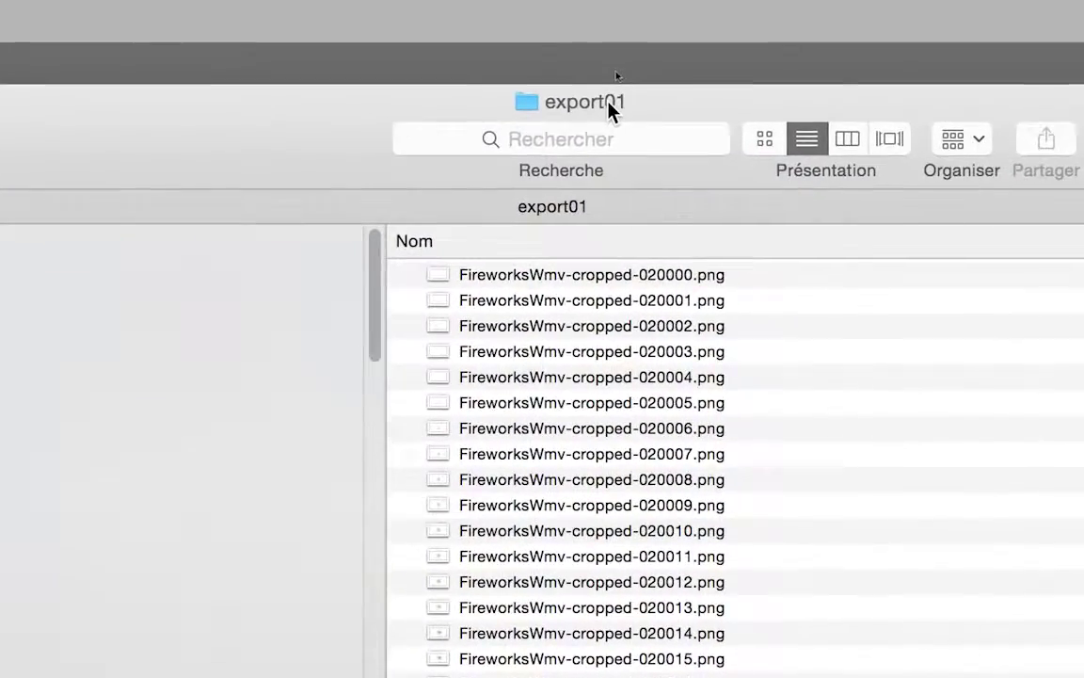
super+click(608, 110)
click(609, 115)
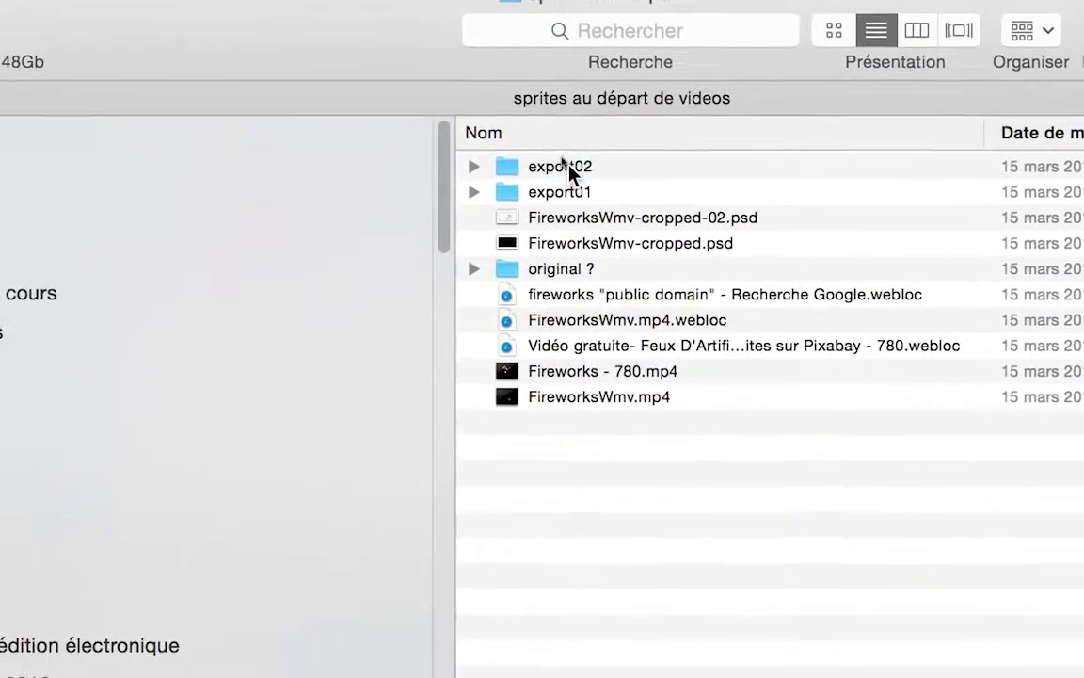
double_click(525, 229)
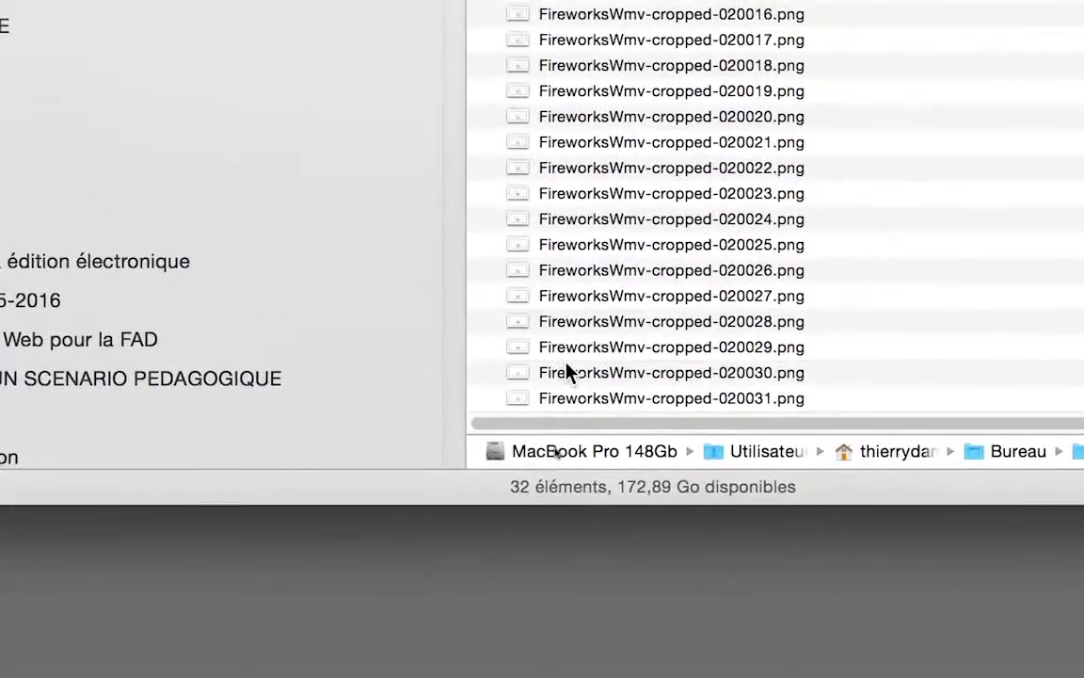
key(super+Tab)
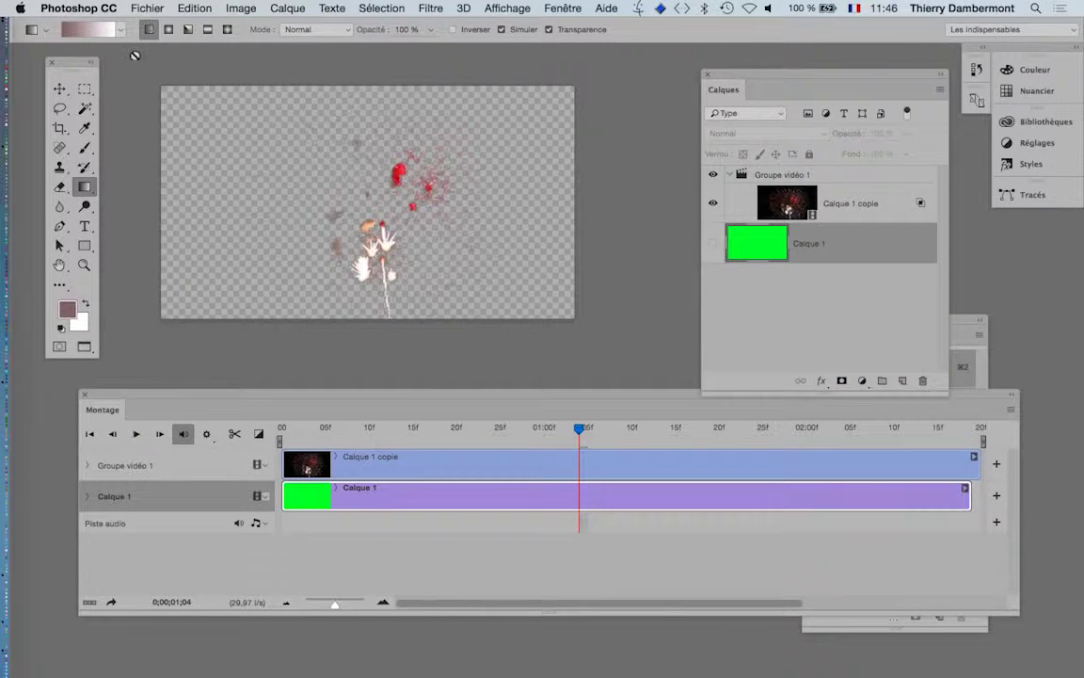
Open a frame from export02 as a Séquence d'images at 12 fps in a new document.
key(super+Tab)
click(135, 8)
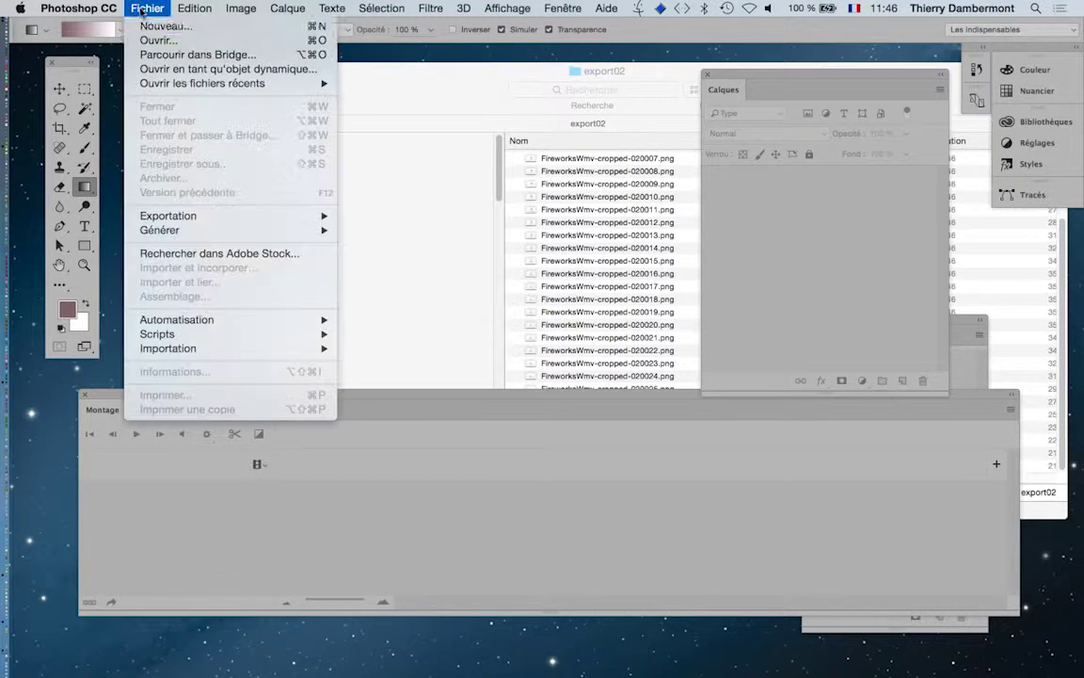
click(141, 42)
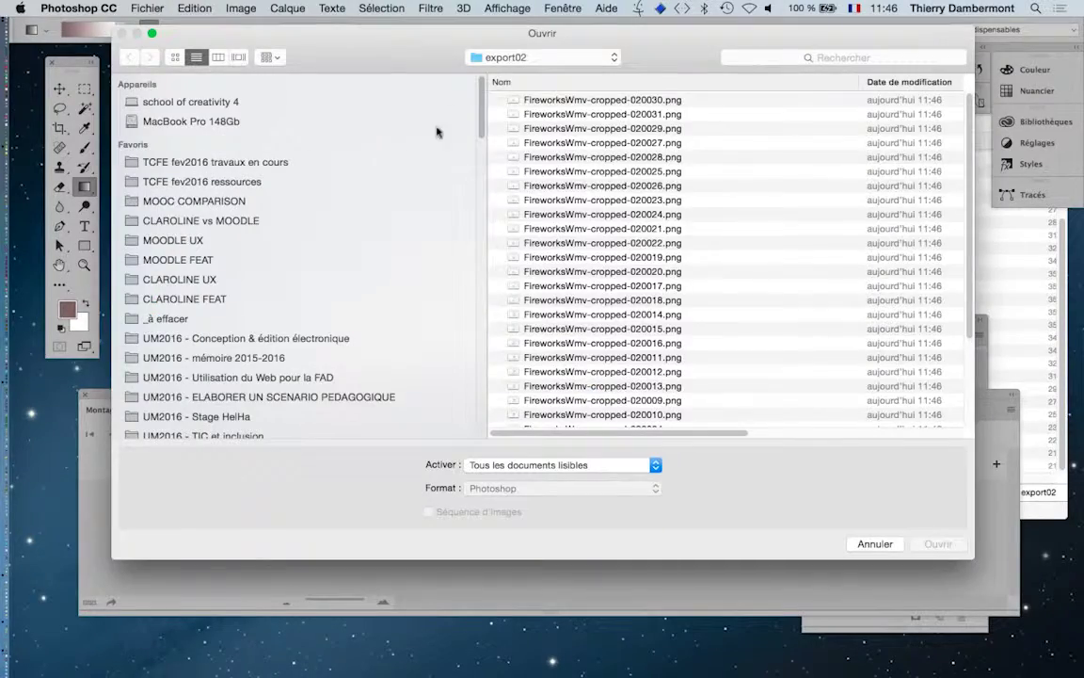
click(523, 58)
click(527, 60)
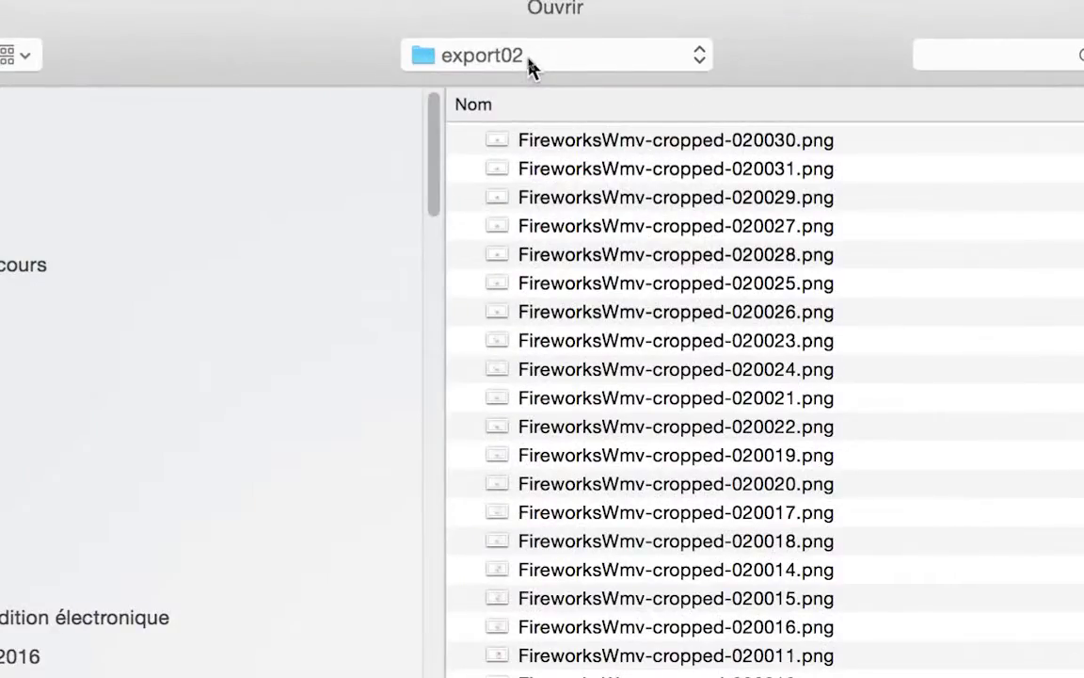
click(697, 254)
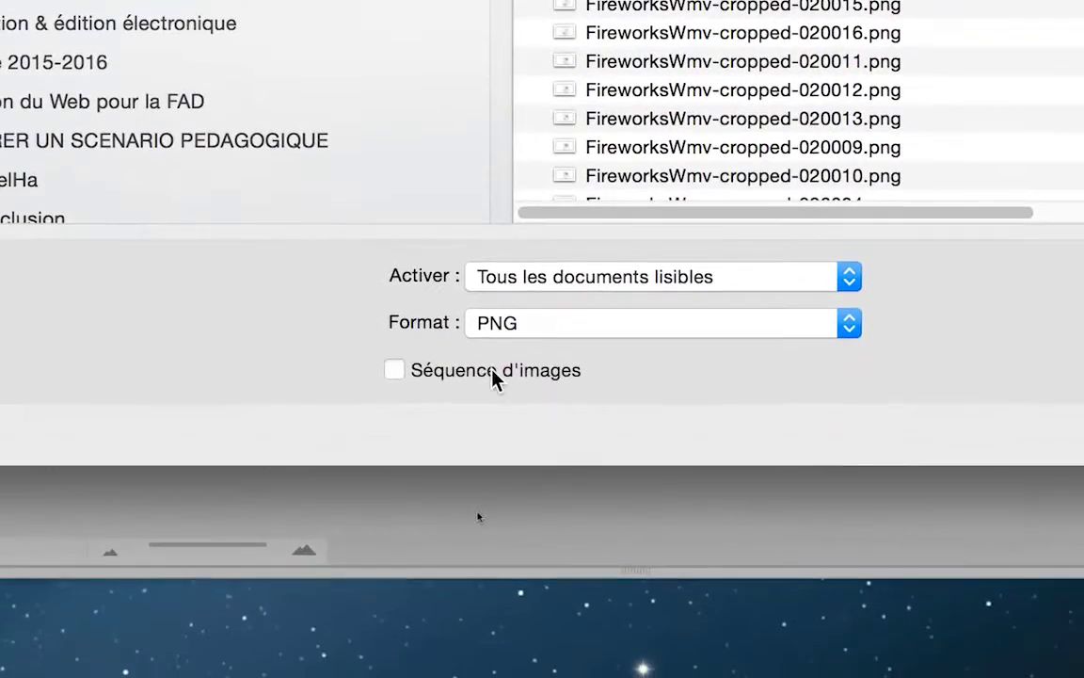
click(492, 370)
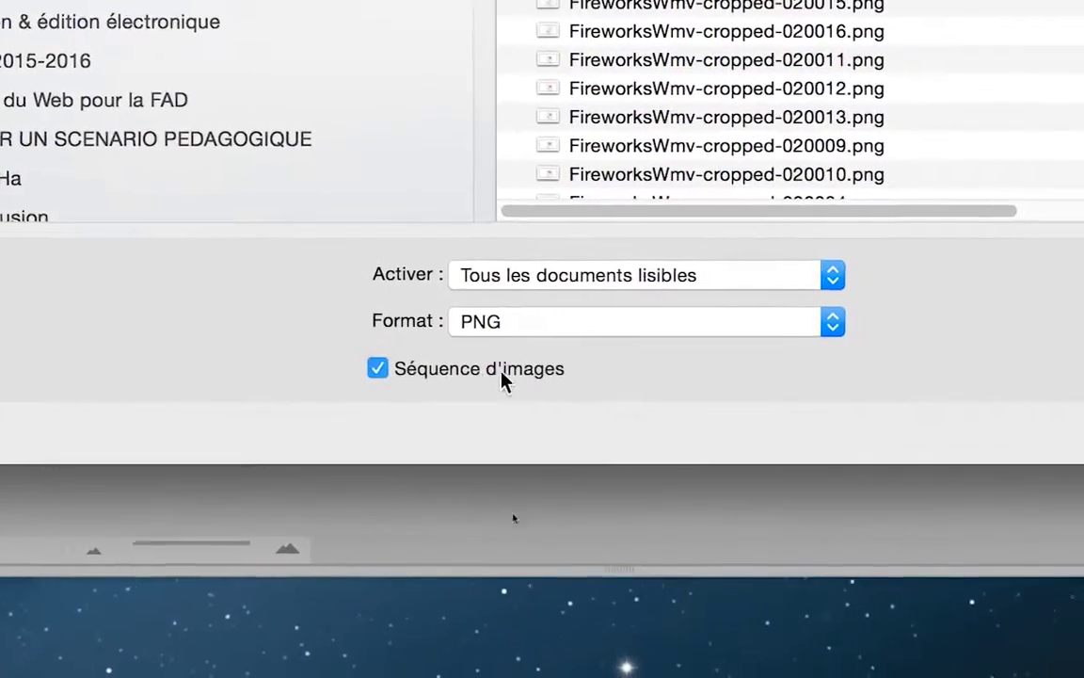
click(807, 411)
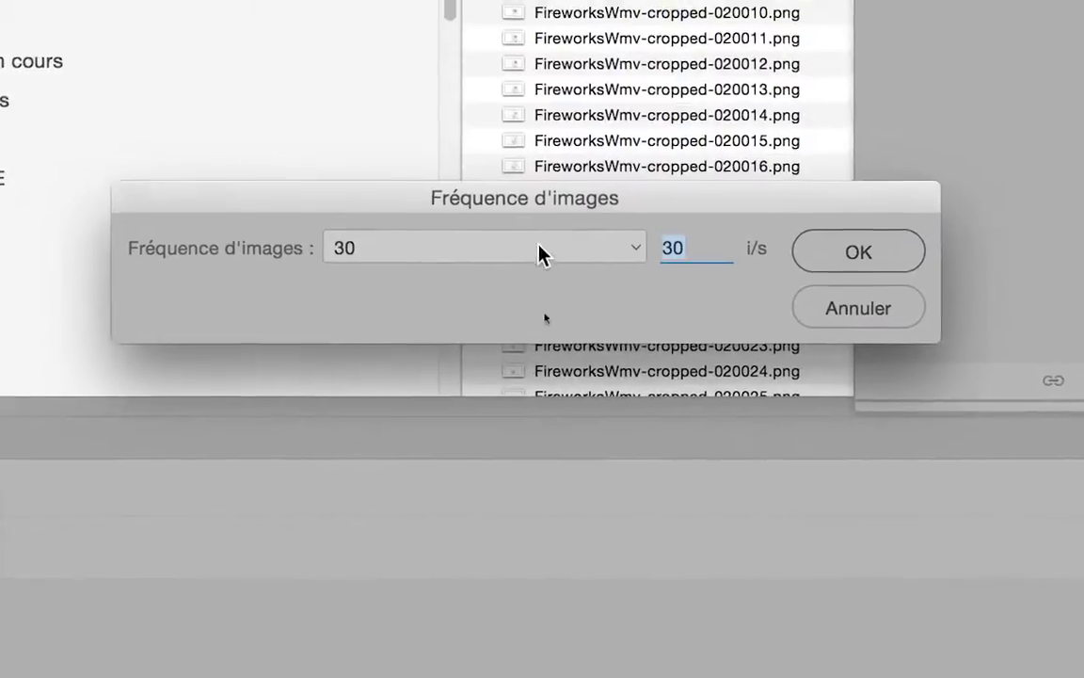
text(12)
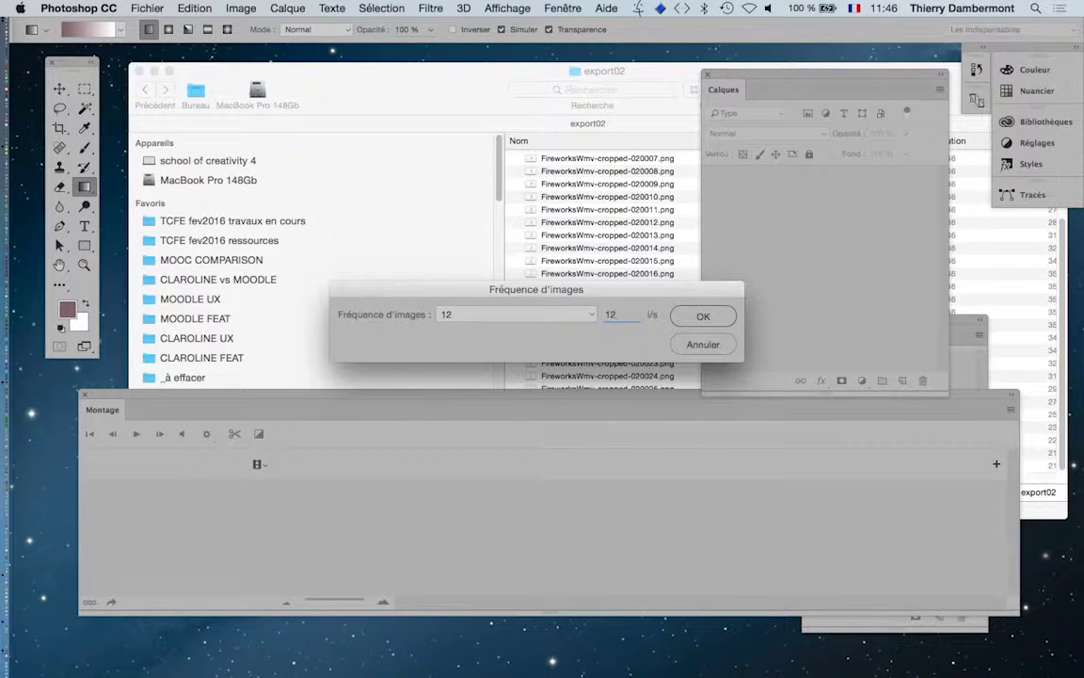
key(Return)
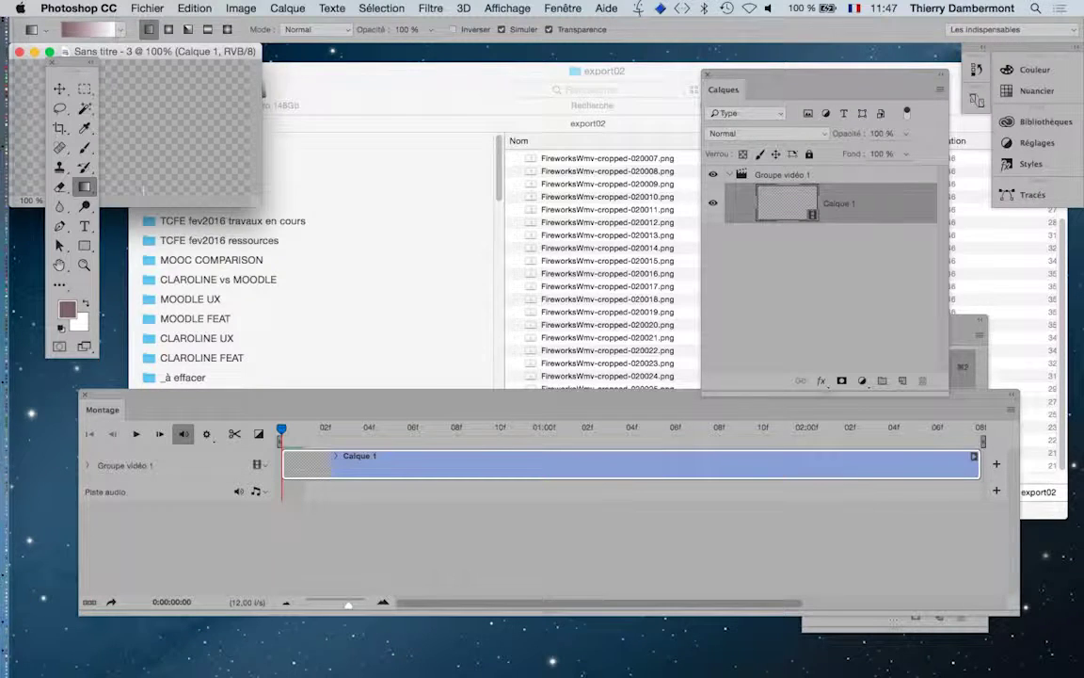
Enlarge the new document's canvas and play the animation, stopping and restarting it.
key(f)
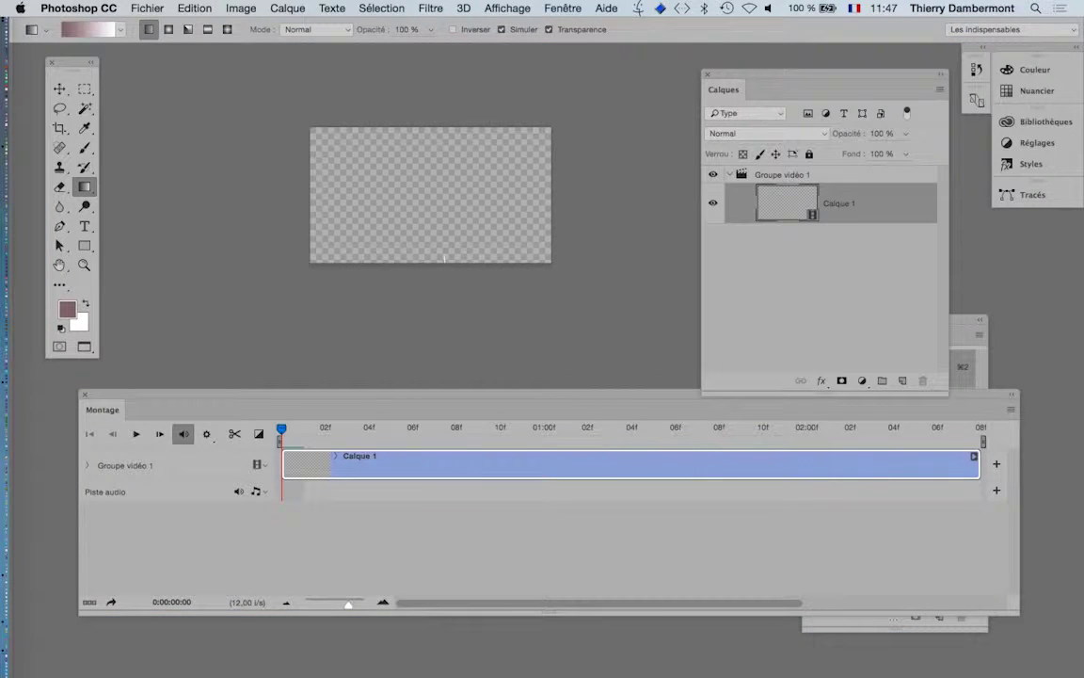
key(ctrl+plus)
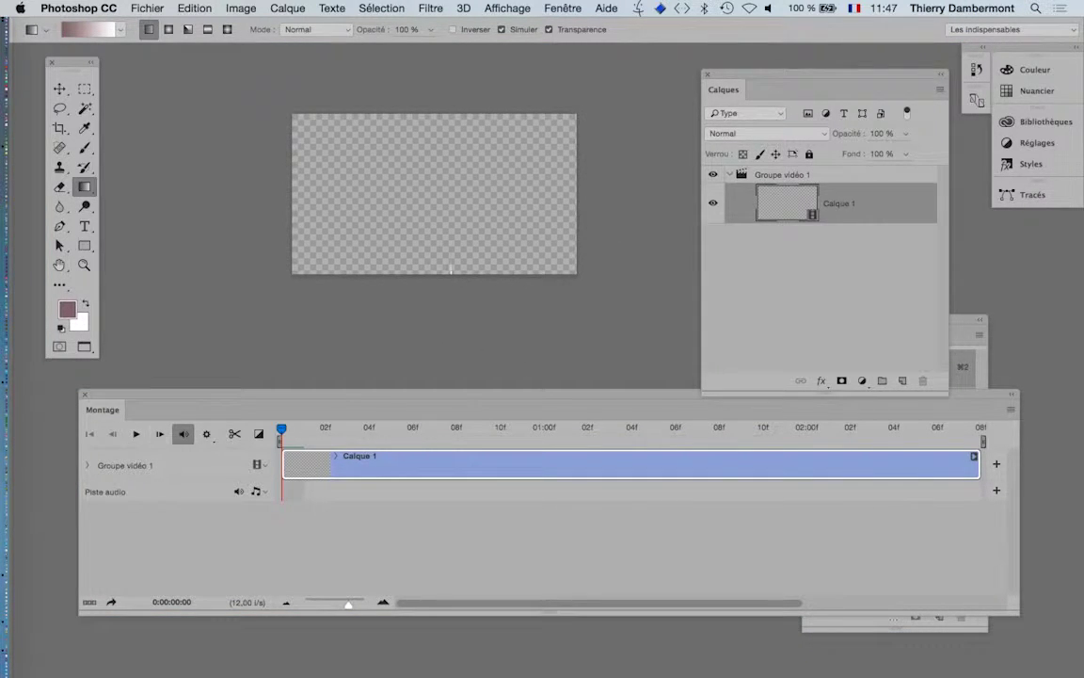
scroll(451, 271, up, 3)
mouse_move(380, 200)
mouse_down()
mouse_move(405, 226)
mouse_move(444, 334)
mouse_up()
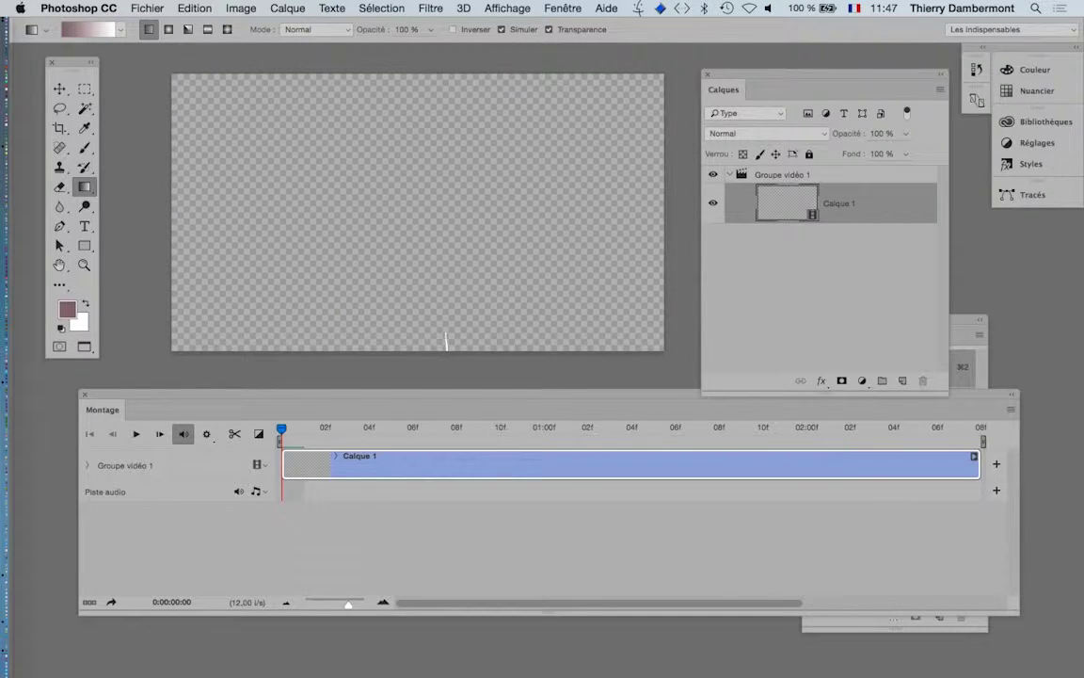
key(space)
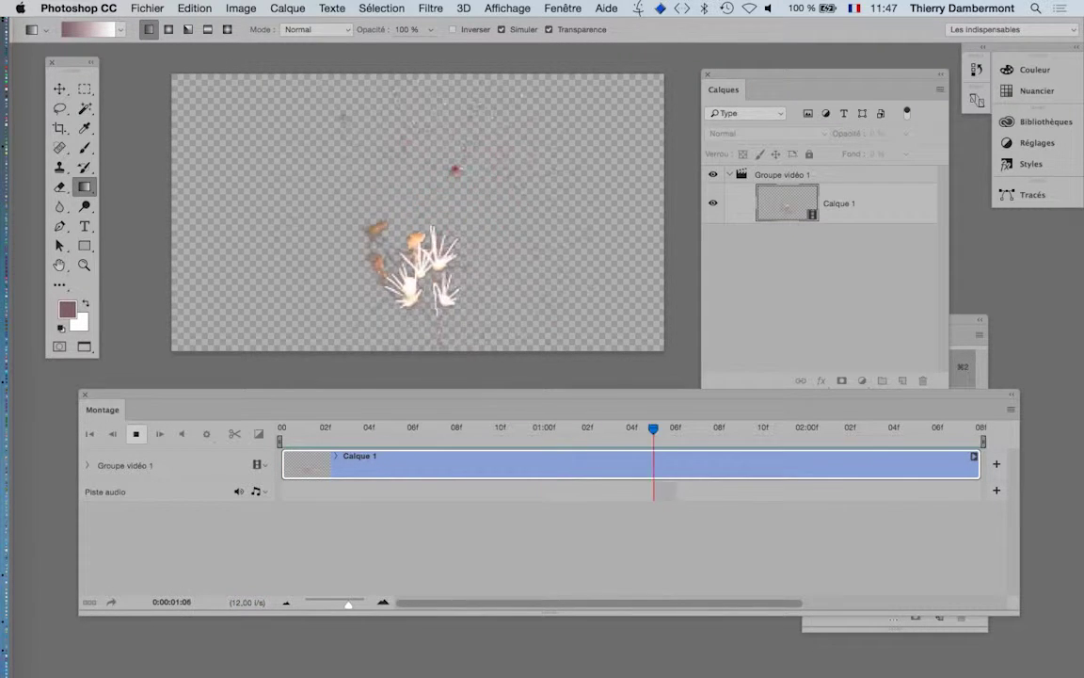
key(space)
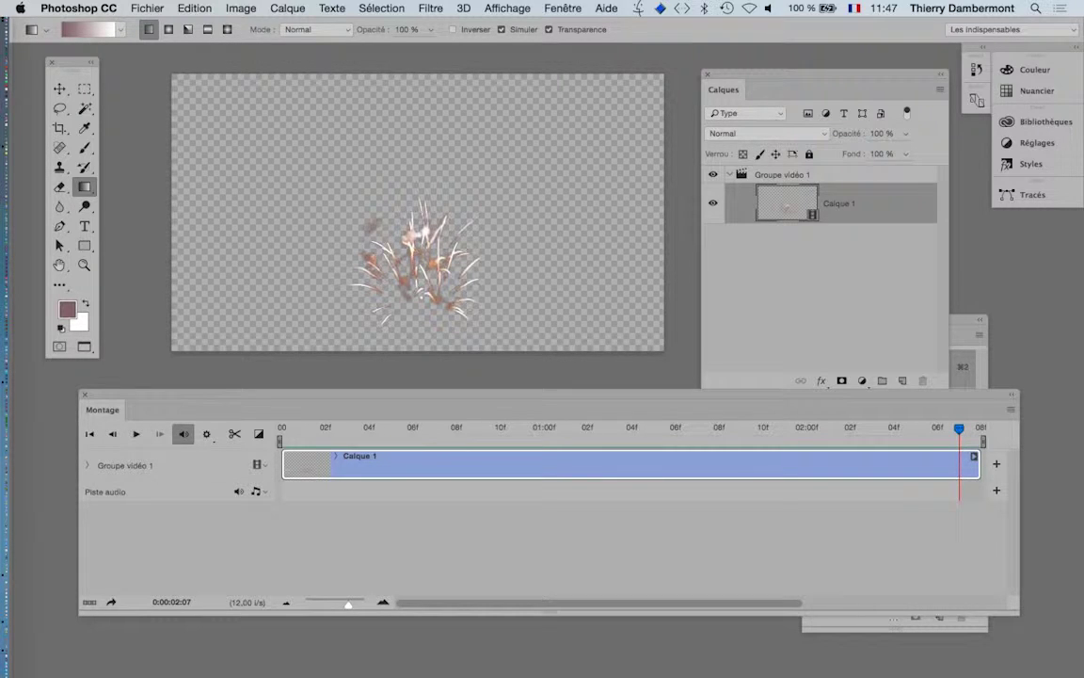
key(space)
Zoom the timeline out to see the whole 02:08 Calque 1 clip, then replay it.
drag(348, 604, 334, 604)
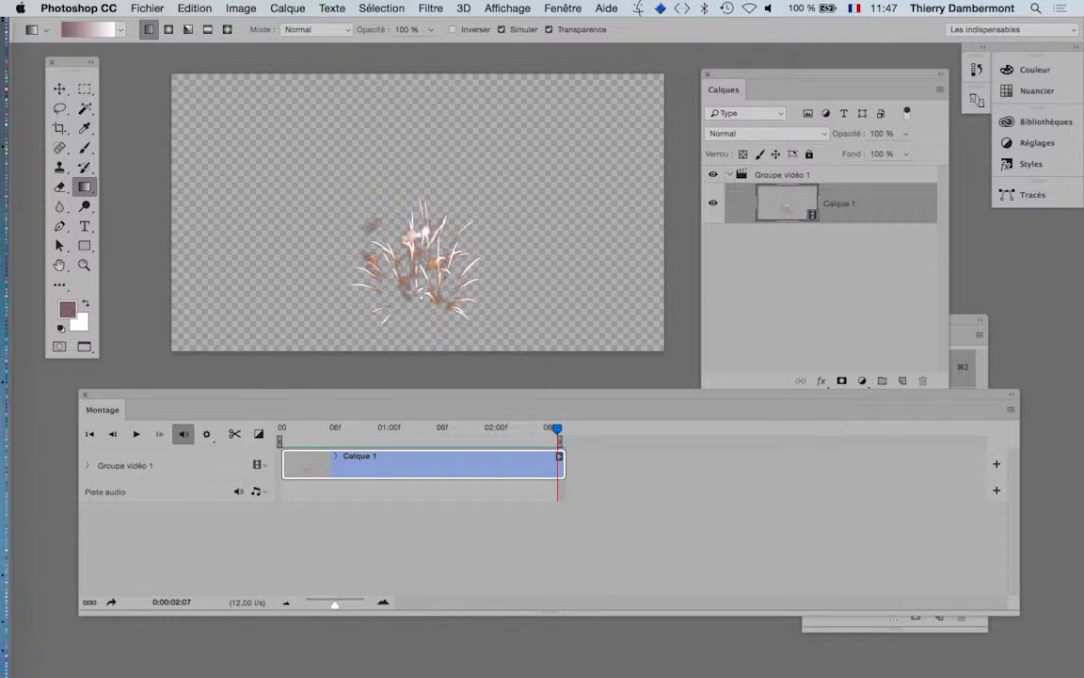
drag(562, 461, 562, 461)
key(space)
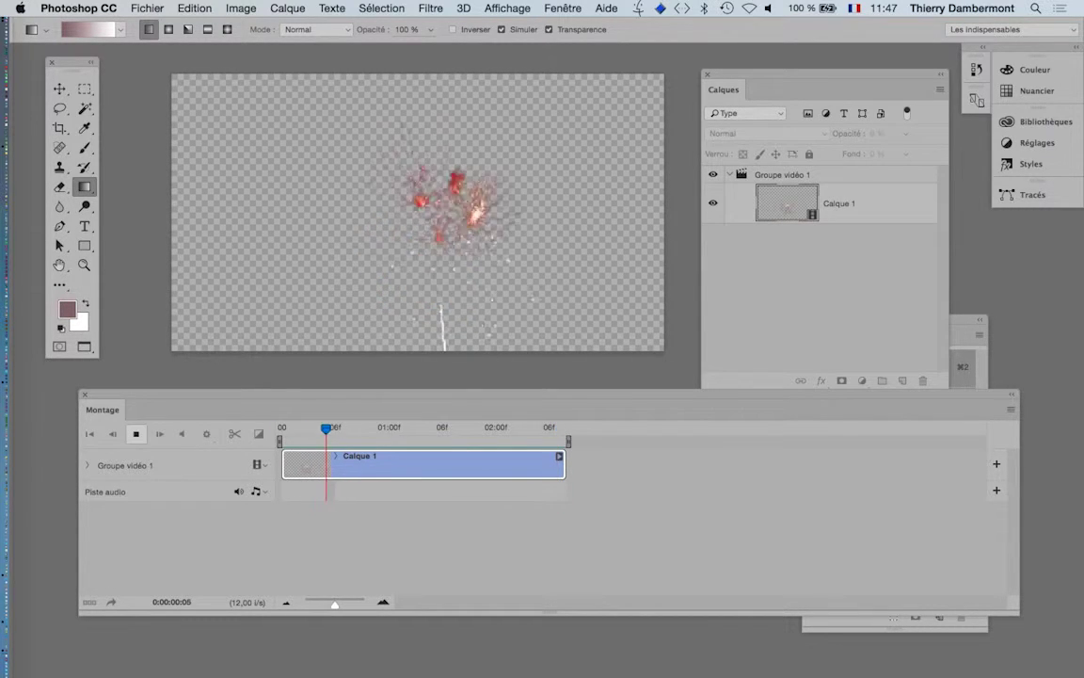